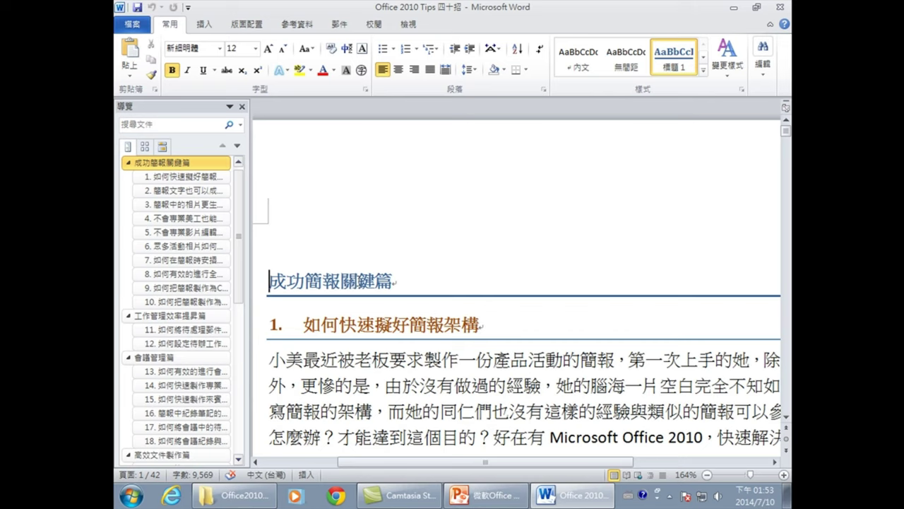
- Check the styles of the 成功簡報關鍵篇 and numbered headings, and show the full styles list
left_click(320, 281)
left_click(339, 324)
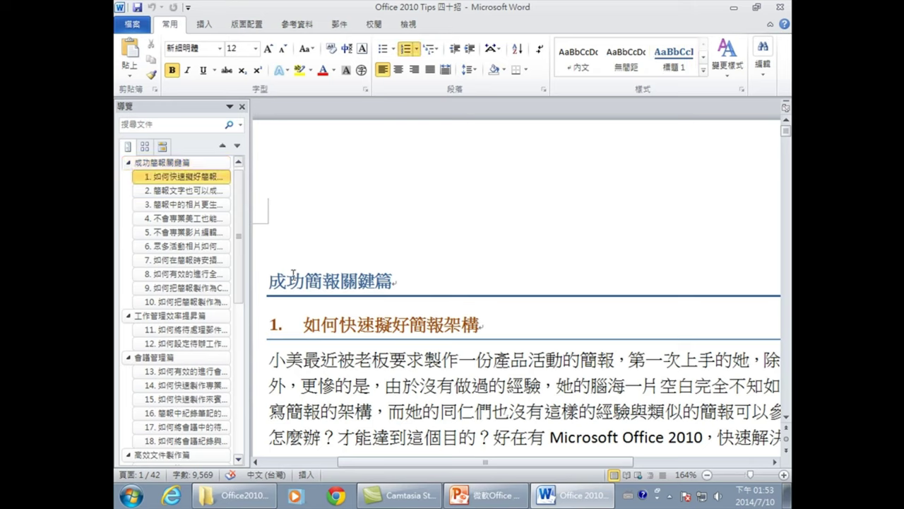
left_click(327, 286)
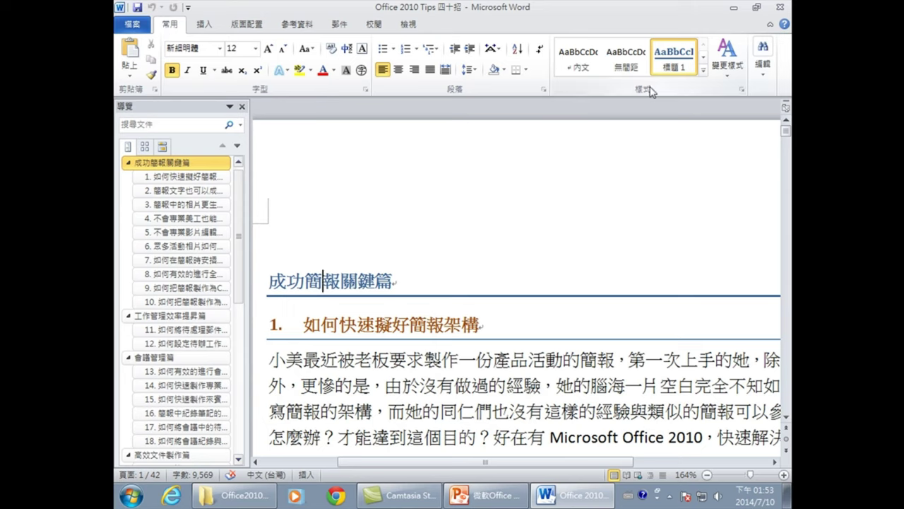
left_click(366, 329)
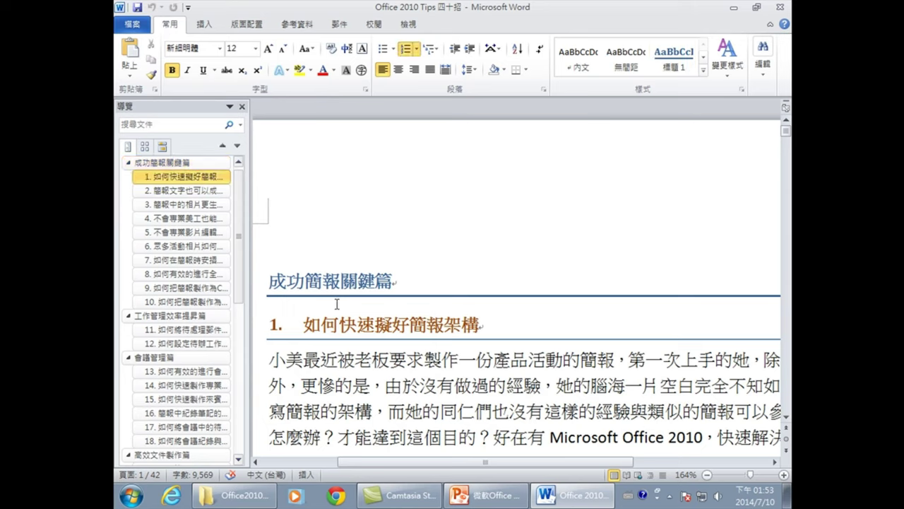
left_click(703, 58)
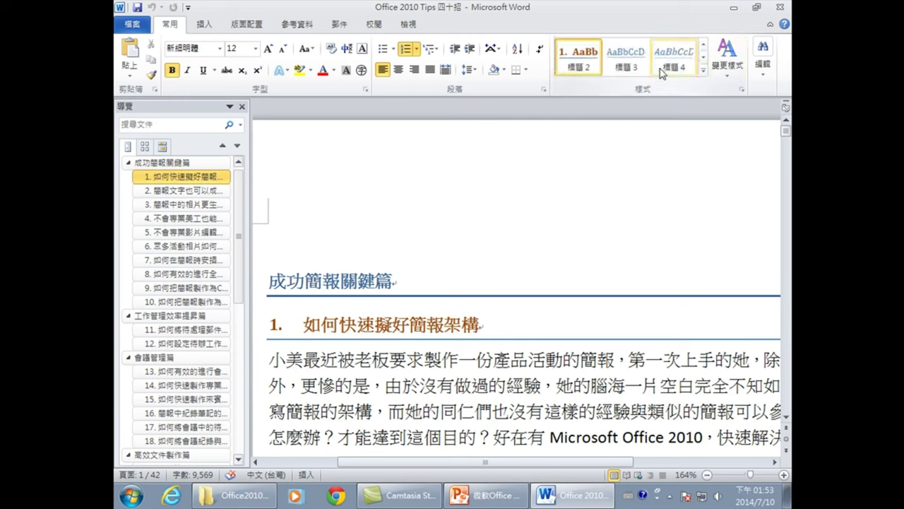
left_click(742, 89)
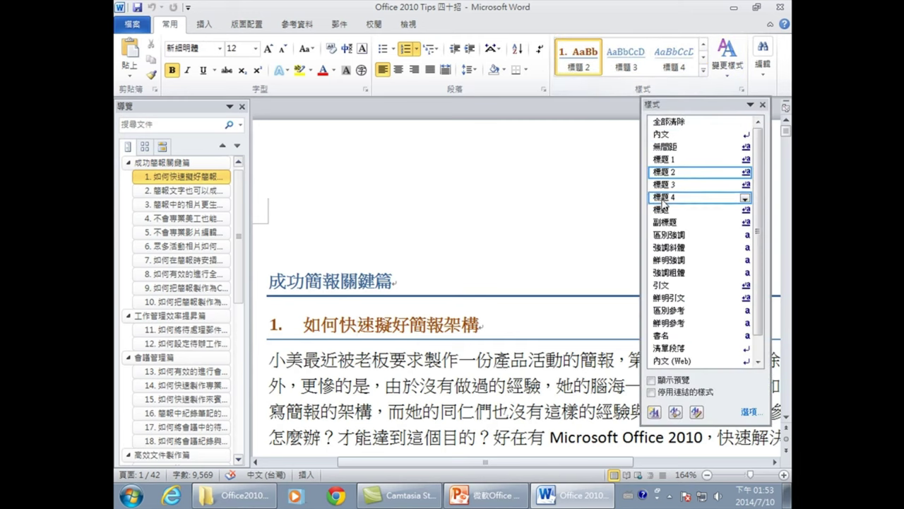
- Confirm 成功簡報關鍵篇 uses 標題 1, numbered headings use 標題 2, and body text uses 內文
left_click(342, 281)
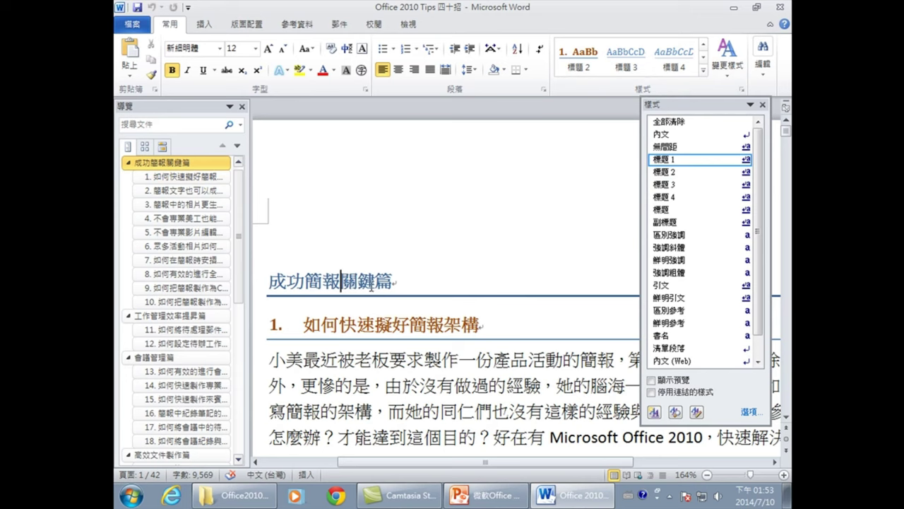
left_click(357, 324)
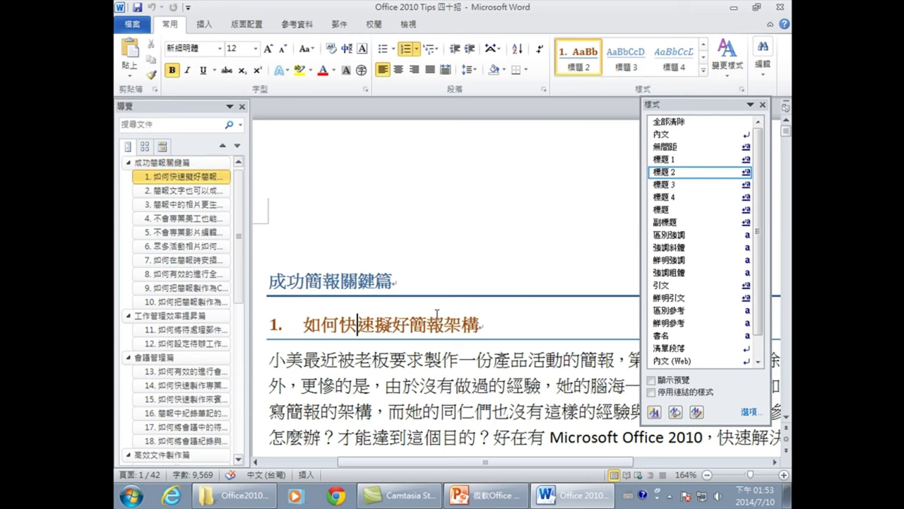
scroll(431, 322, "down", 3)
left_click(427, 284)
scroll(422, 309, "down", 3)
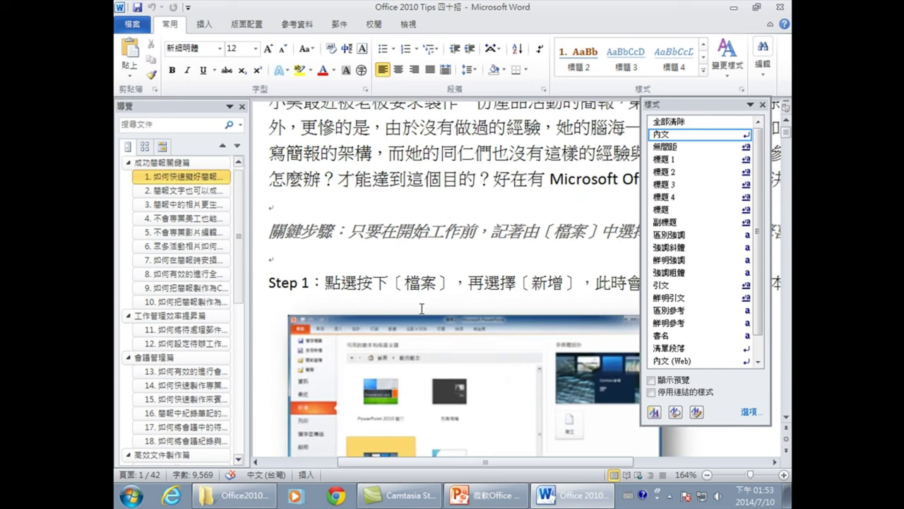
scroll(421, 309, "down", 2)
scroll(424, 283, "down", 2)
scroll(464, 302, "down", 3)
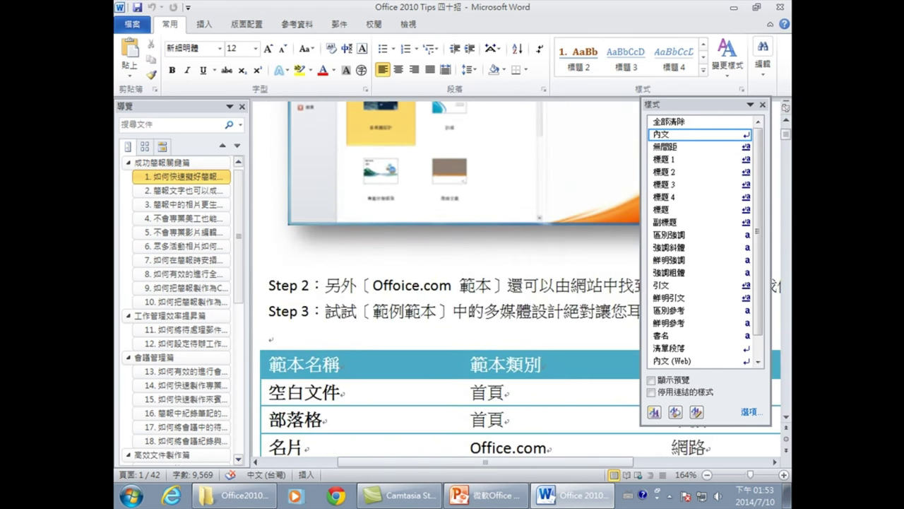
scroll(414, 292, "down", 3)
left_click(414, 255)
scroll(406, 292, "down", 4)
scroll(403, 304, "down", 3)
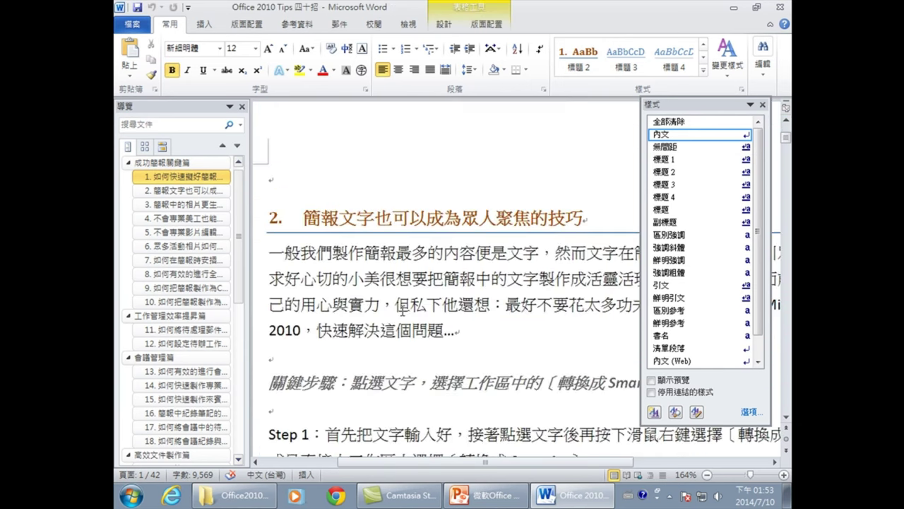
left_click(357, 219)
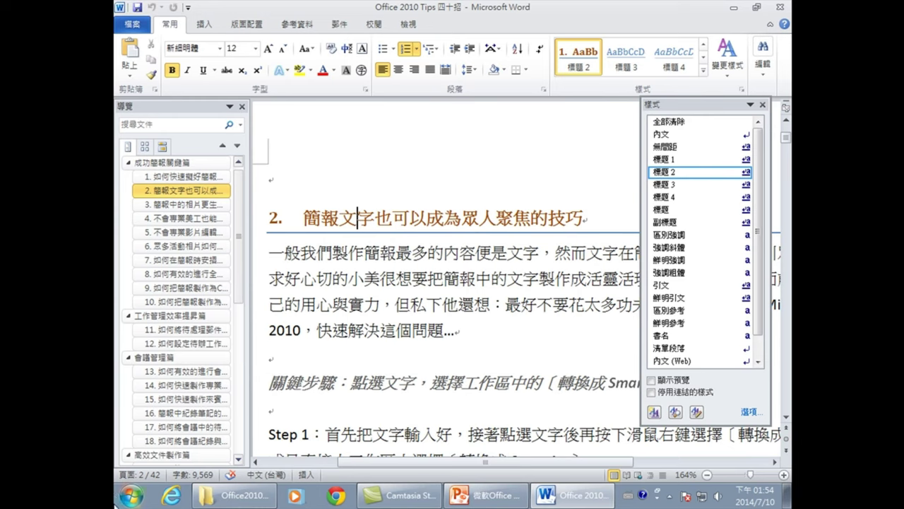
left_click(131, 496)
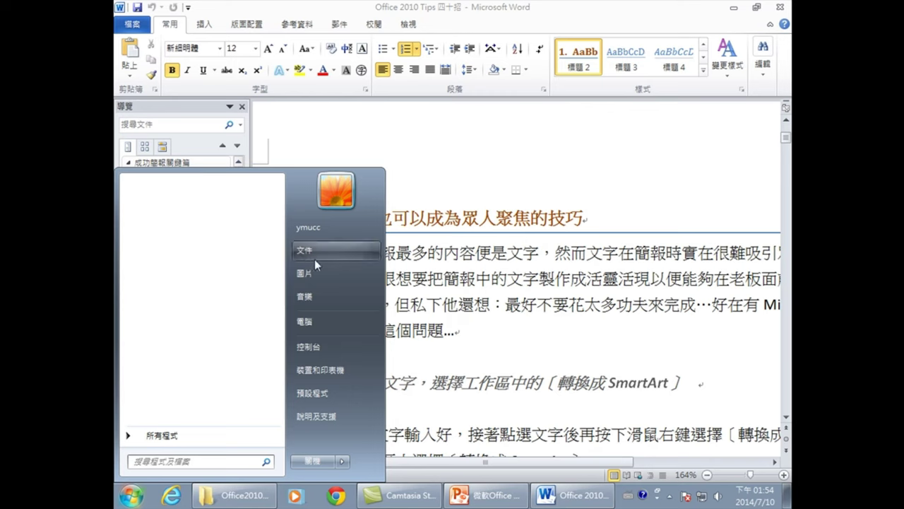
- Launch PowerPoint 2010 from All Programs > Microsoft Office to get a blank presentation
left_click(138, 435)
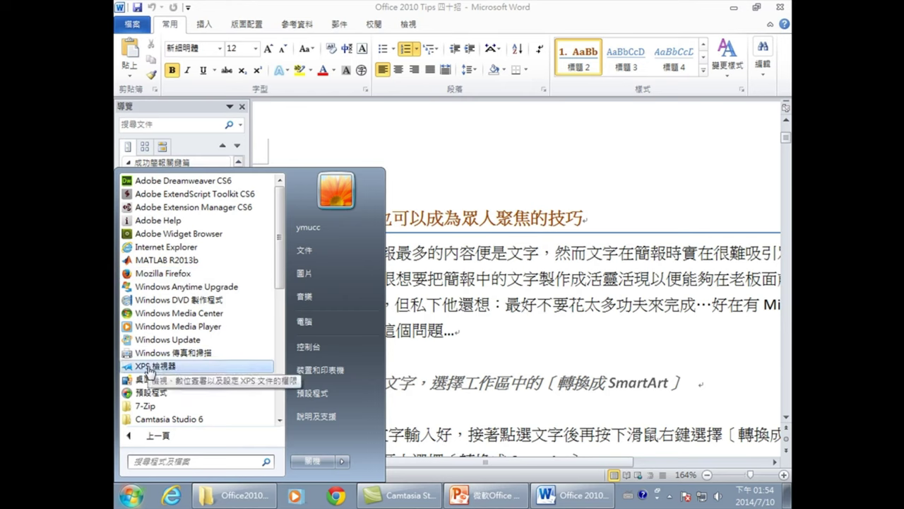
scroll(150, 417, "down", 3)
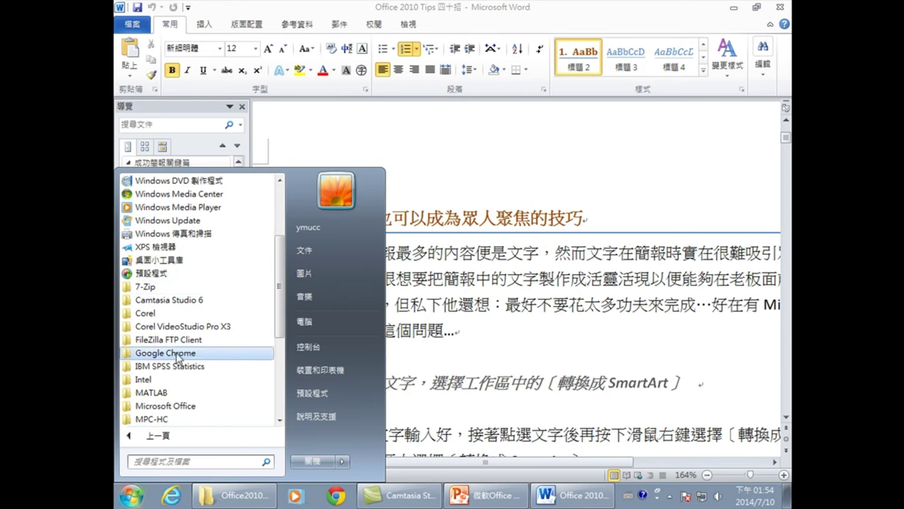
left_click(173, 404)
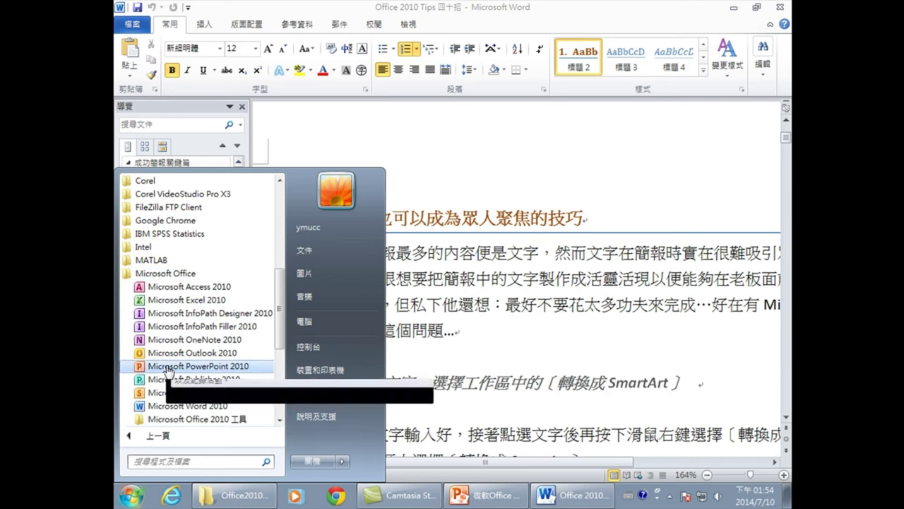
left_click(171, 370)
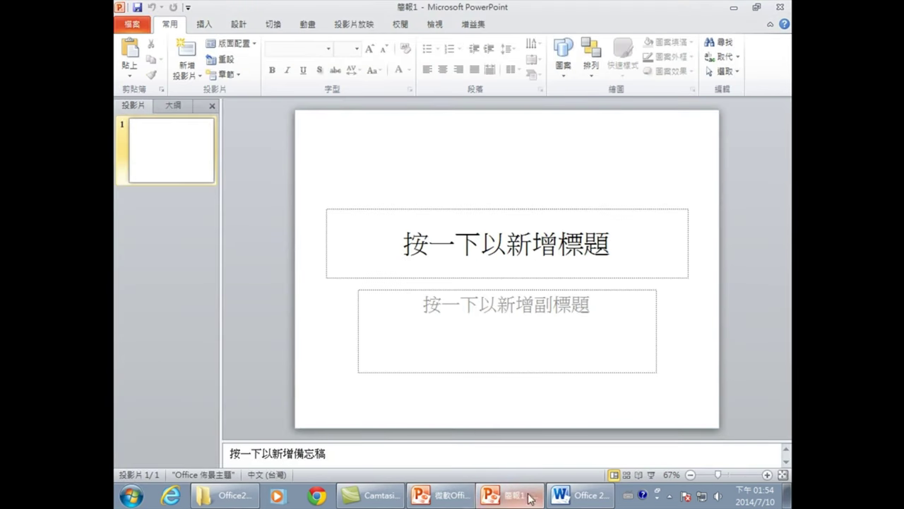
- Add a second Title and Content slide to 簡報1, then return to the Word document
left_click(466, 260)
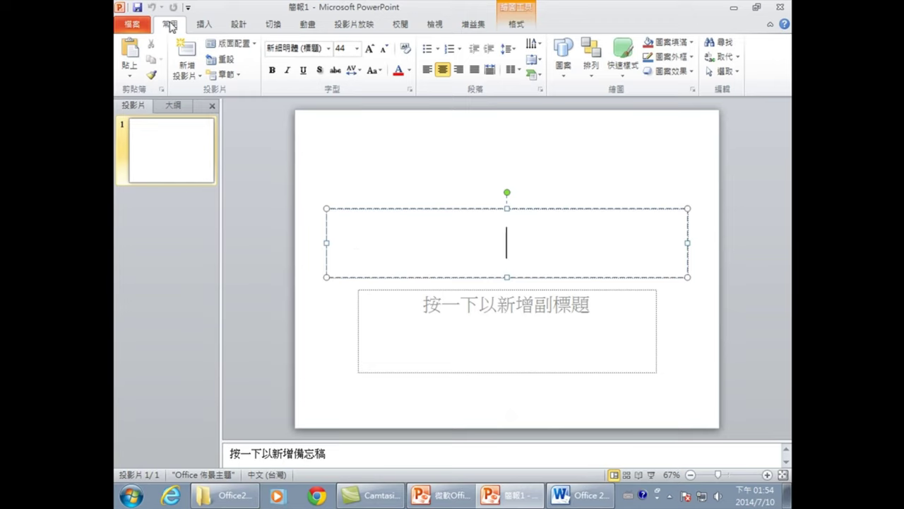
left_click(187, 53)
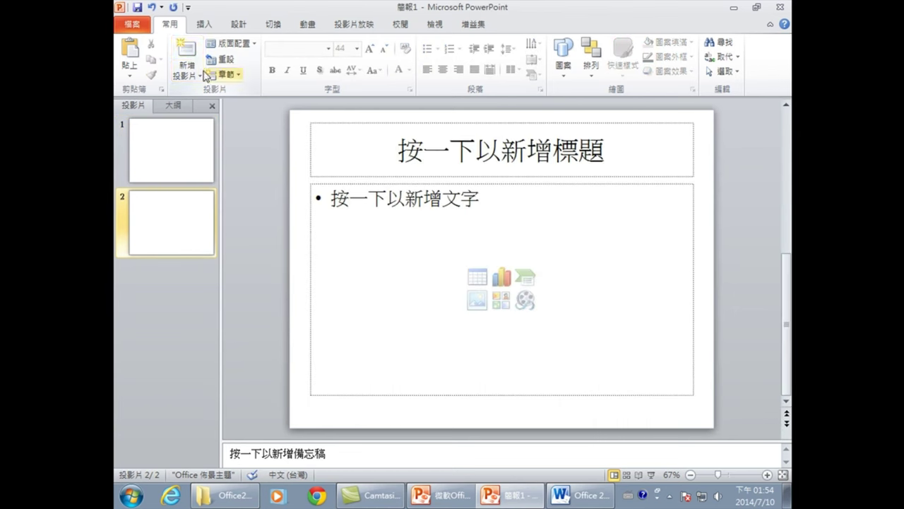
left_click(483, 144)
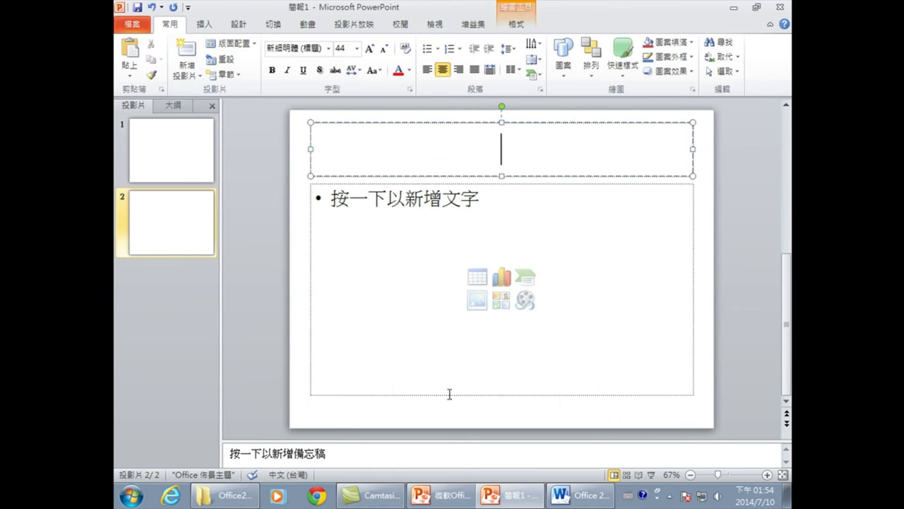
left_click(578, 495)
- Copy the 成功簡報關鍵篇 heading text in the Word document
scroll(348, 223, "up", 5)
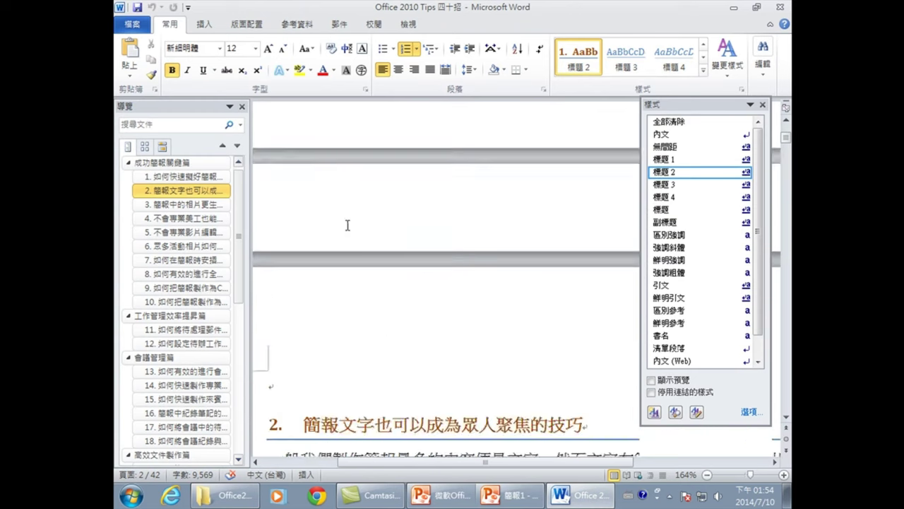
scroll(348, 224, "up", 5)
left_click(171, 162)
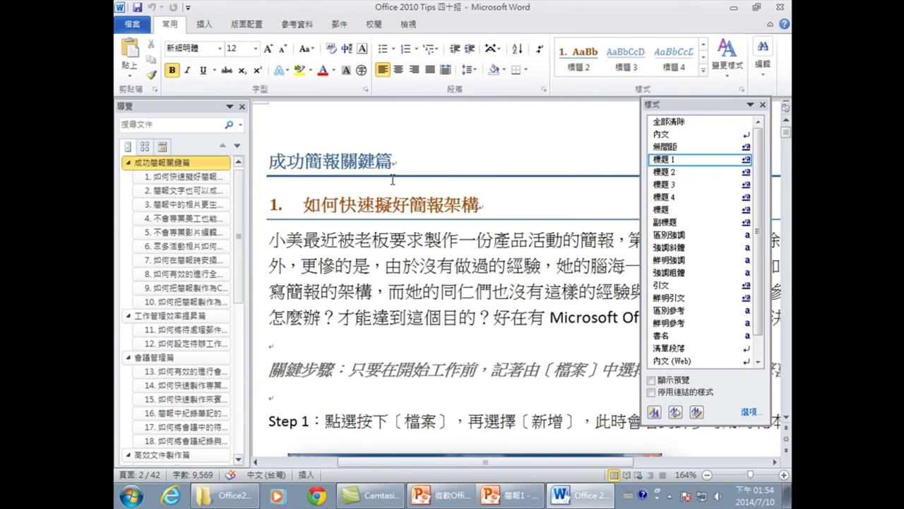
left_click_drag(268, 161, 396, 161)
left_click_drag(678, 105, 177, 104)
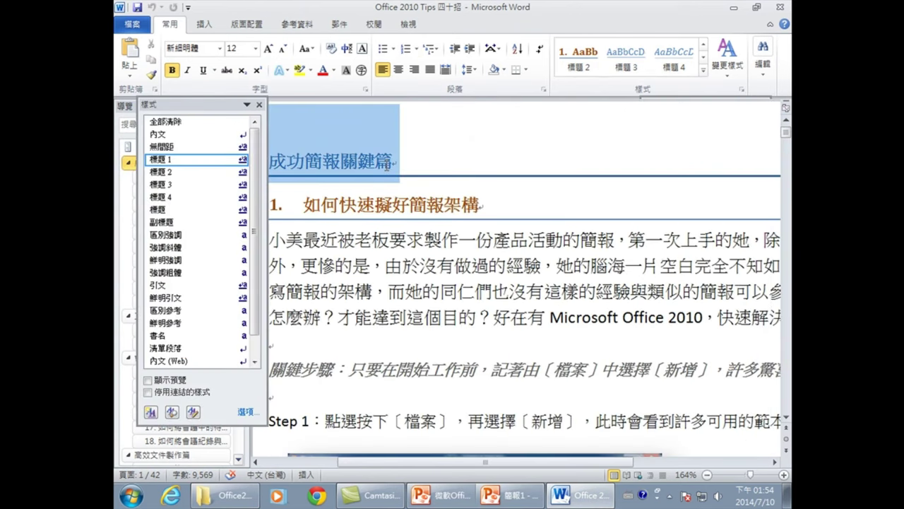
right_click(390, 164)
left_click(407, 186)
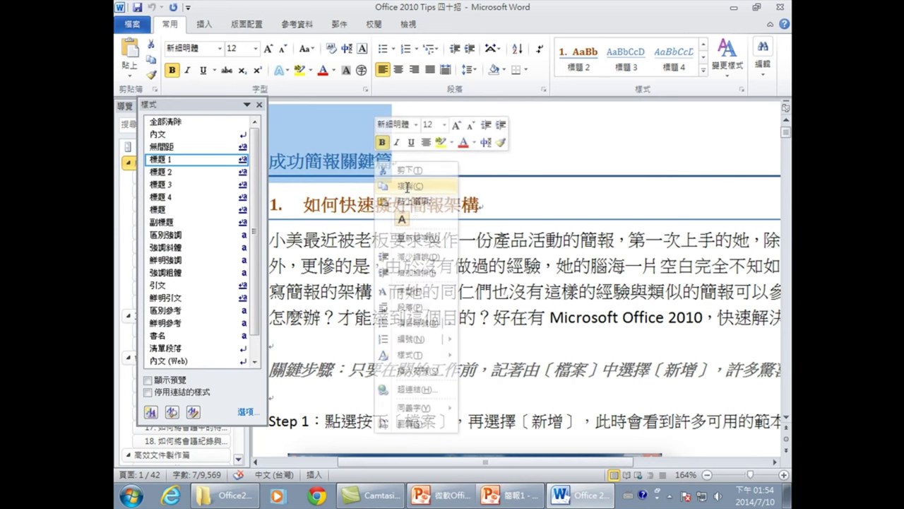
- Paste 成功簡報關鍵篇 as text only into slide 2's title in PowerPoint
left_click(509, 494)
right_click(482, 155)
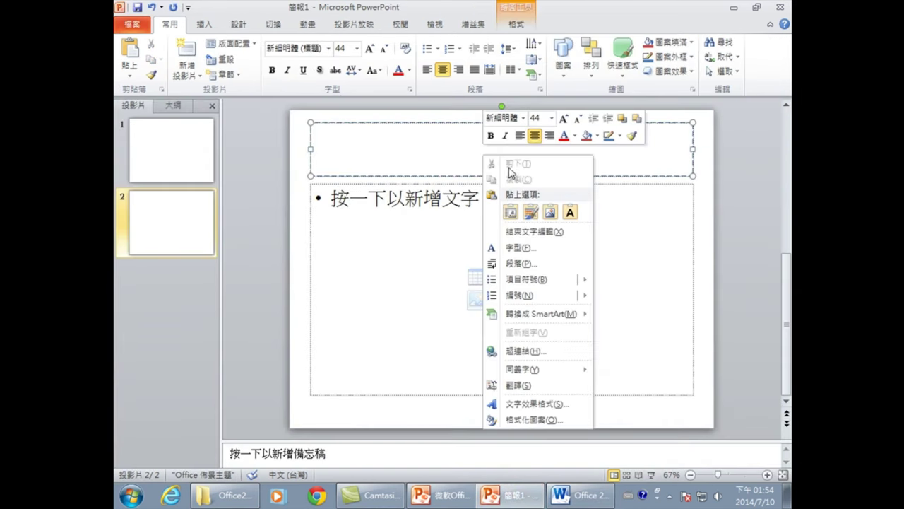
left_click(575, 218)
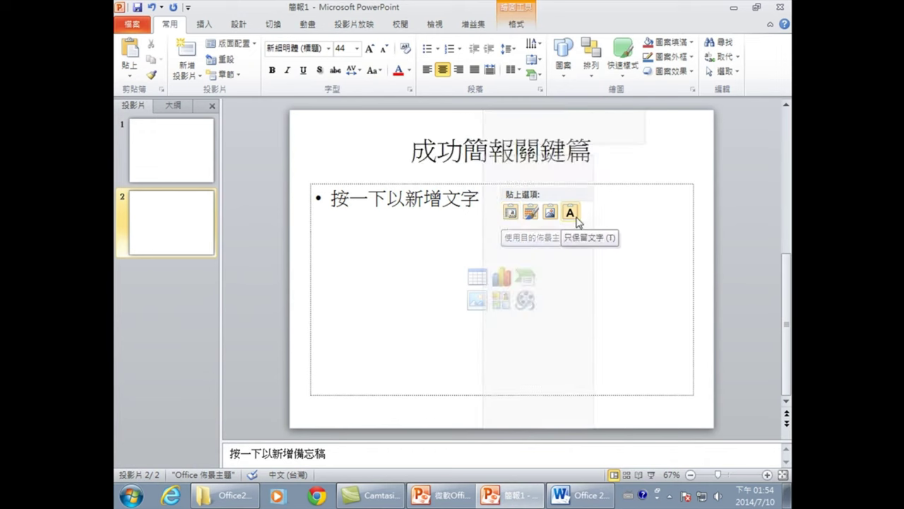
left_click(376, 216)
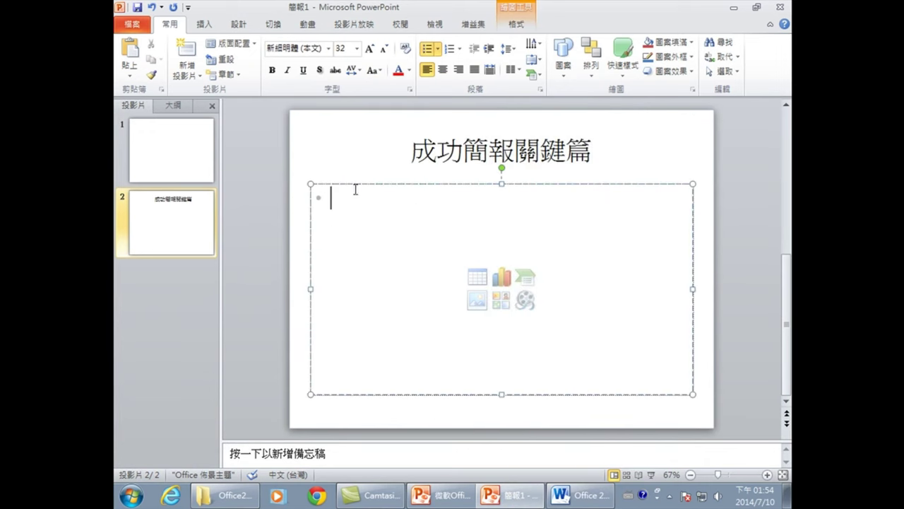
left_click(565, 497)
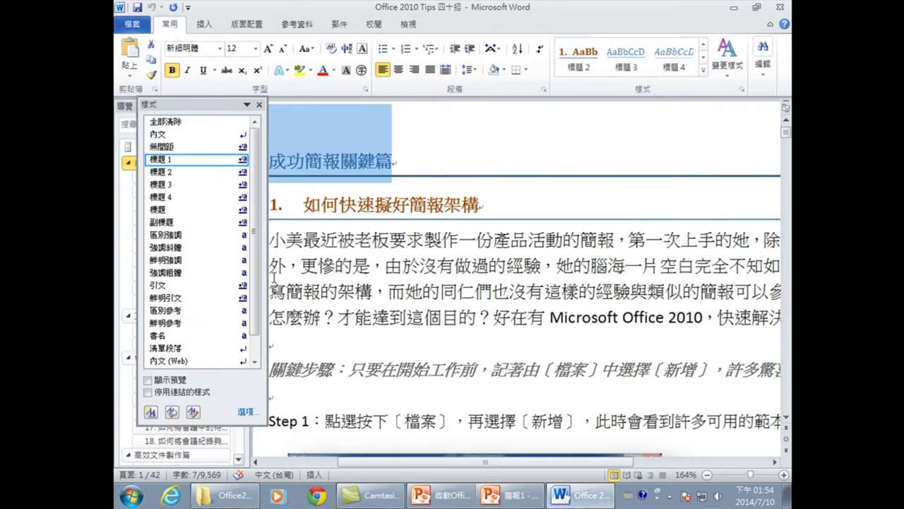
- Dock the Styles pane, then copy the first subheading 如何快速擬好簡報架構
double_click(212, 109)
left_click(168, 178)
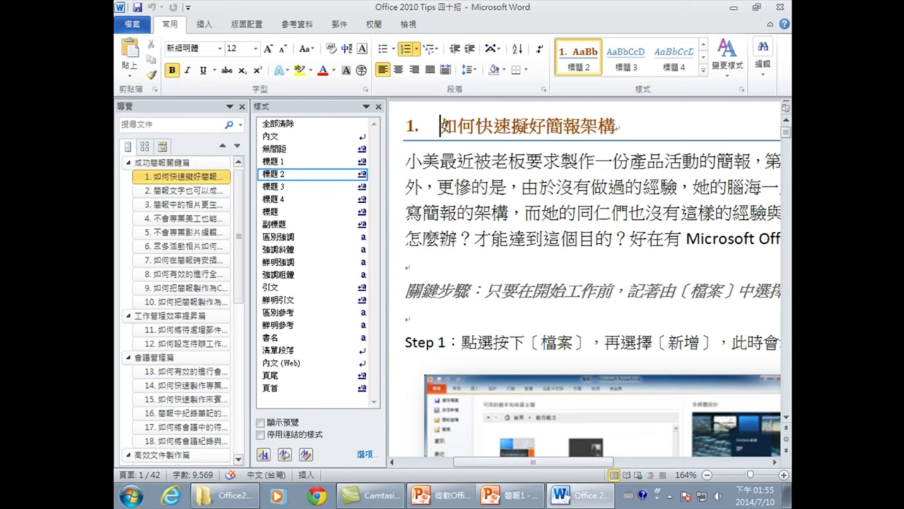
left_click_drag(440, 126, 616, 127)
right_click(614, 131)
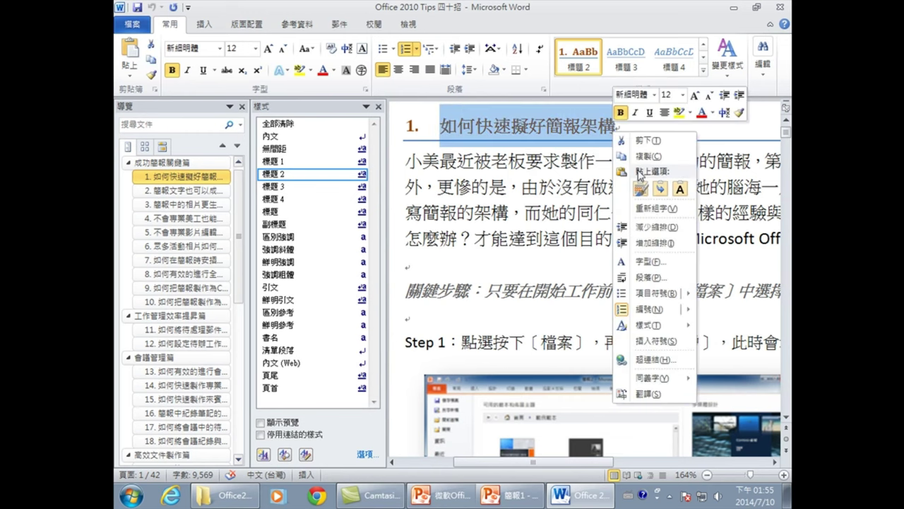
left_click(644, 156)
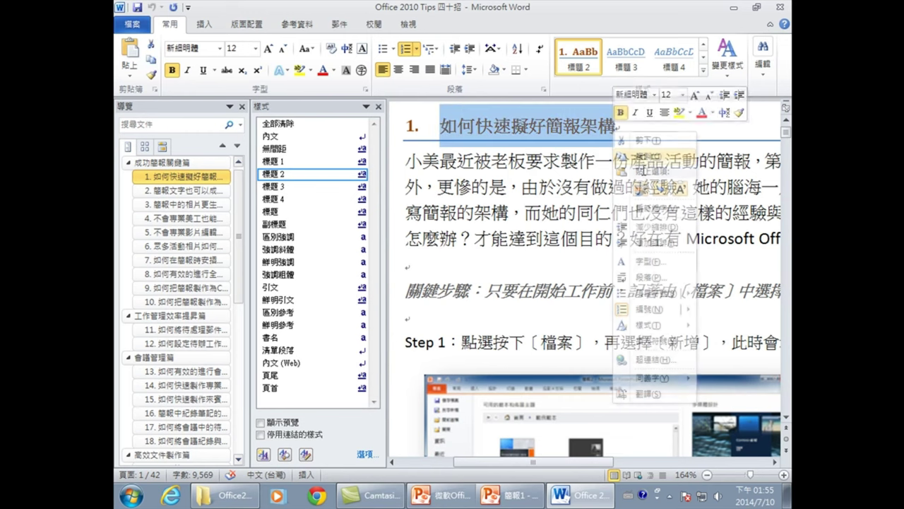
left_click(521, 500)
- Paste 如何快速擬好簡報架構 as text only into slide 2's body as its first bullet
right_click(408, 217)
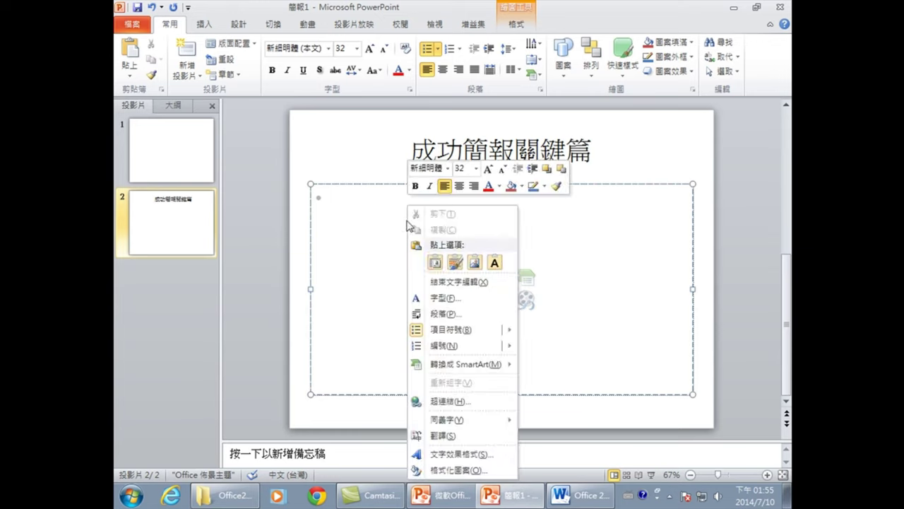
left_click(495, 263)
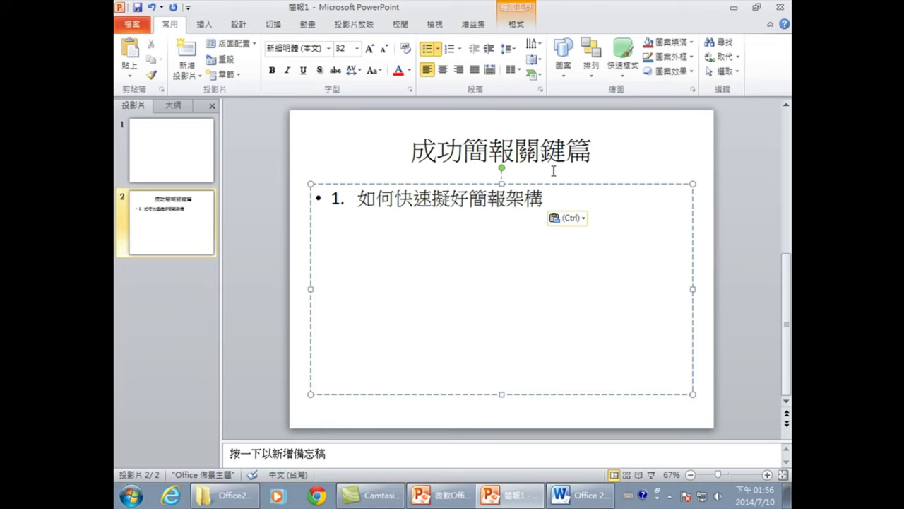
- Close the 簡報1 presentation, choosing 不要儲存 to discard changes
left_click(780, 7)
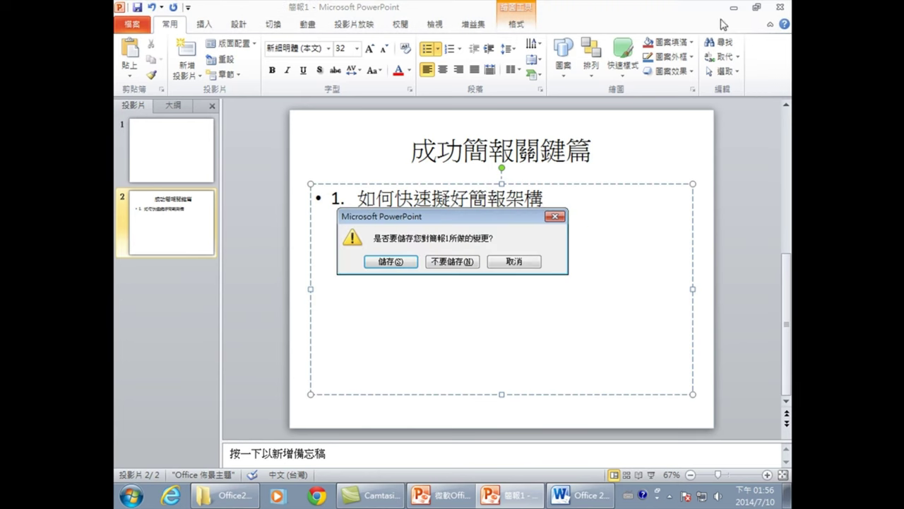
left_click(452, 262)
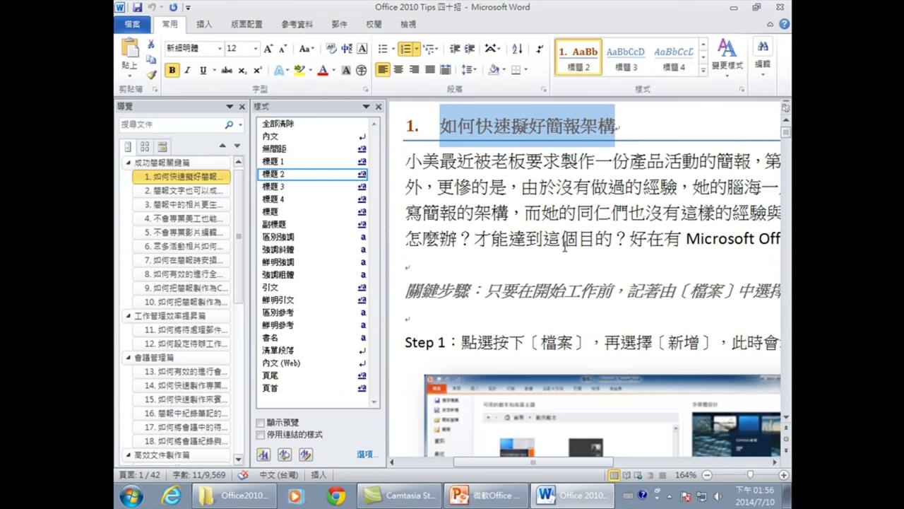
- Deselect the heading and scroll up toward the 成功簡報關鍵篇 section
left_click(492, 162)
scroll(494, 168, "up", 3)
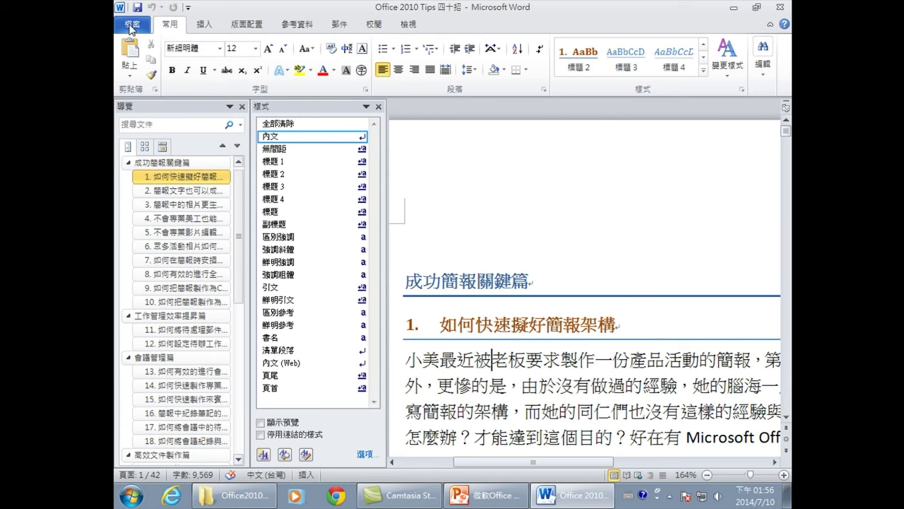
- Open Word Options at the 自訂快速存取工具列 (Quick Access Toolbar) page
left_click(130, 26)
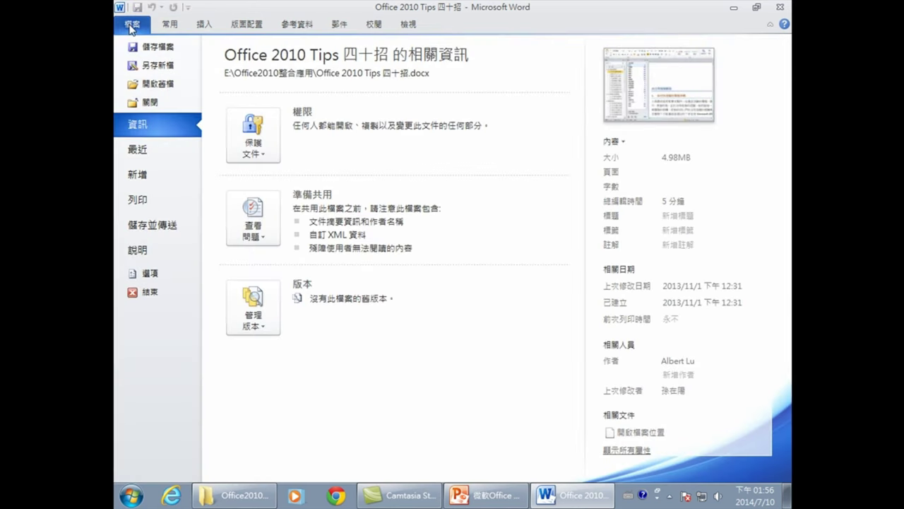
left_click(139, 272)
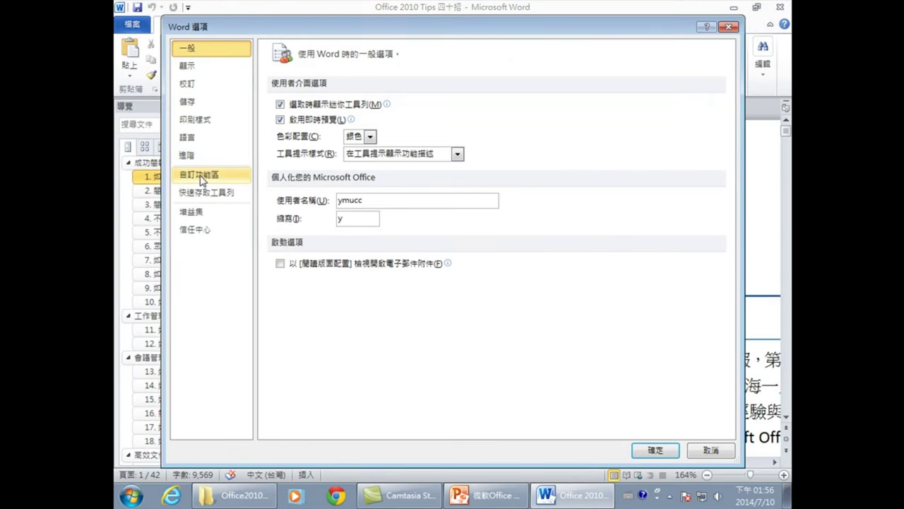
left_click(201, 178)
left_click(196, 196)
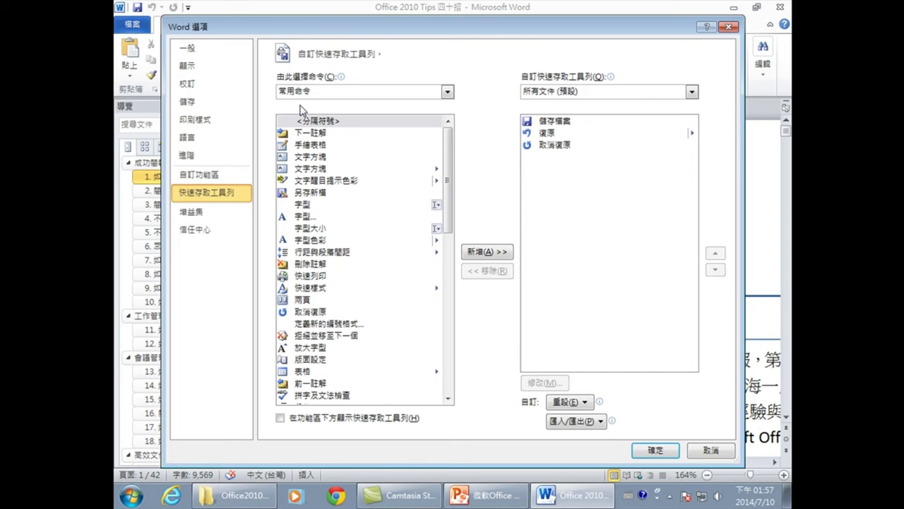
- Add 傳送到 Microsoft PowerPoint from 不在功能區的命令 to the Quick Access Toolbar
left_click(315, 92)
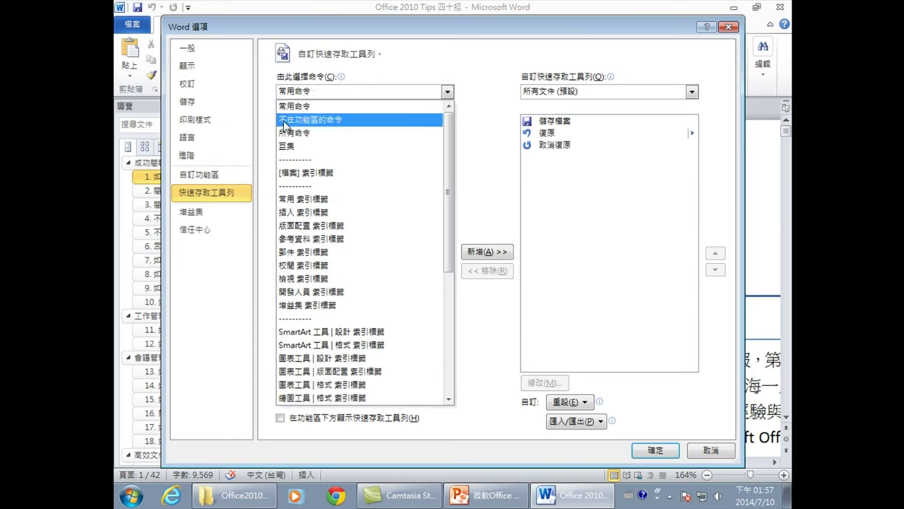
left_click(337, 122)
mouse_move(485, 153)
left_mouse_down()
mouse_move(485, 417)
mouse_move(485, 305)
left_mouse_up()
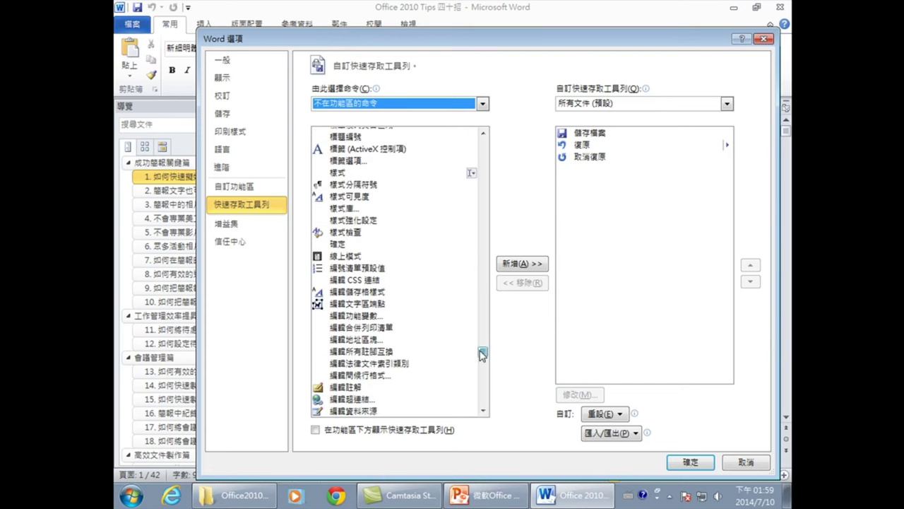
mouse_move(483, 351)
left_mouse_down()
mouse_move(484, 362)
mouse_move(490, 330)
left_mouse_up()
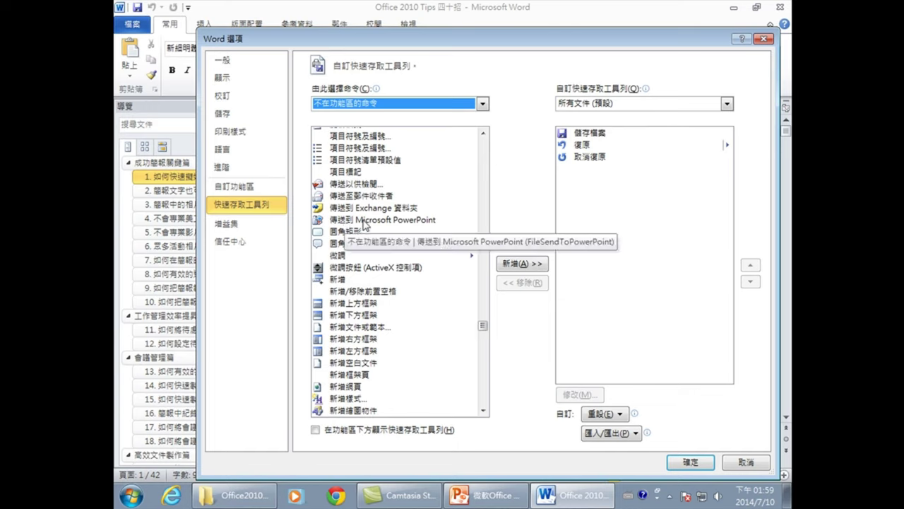
left_click(413, 223)
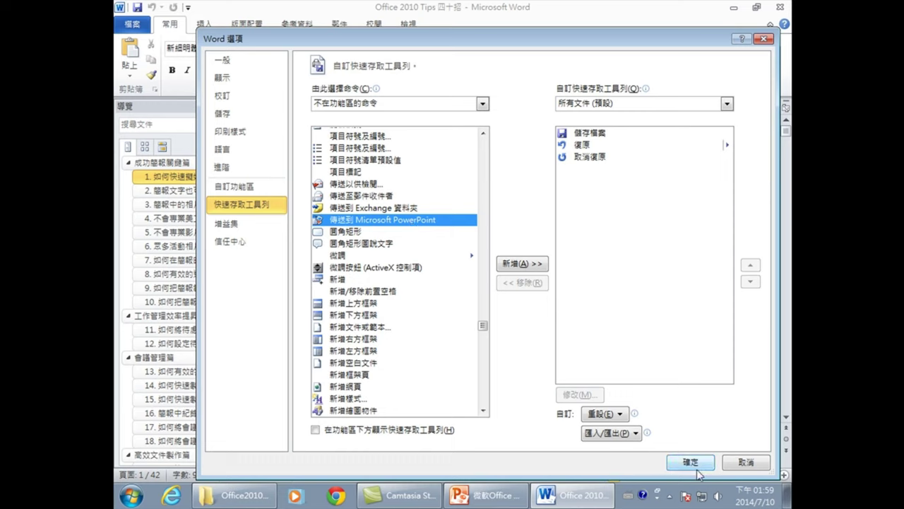
left_click(515, 266)
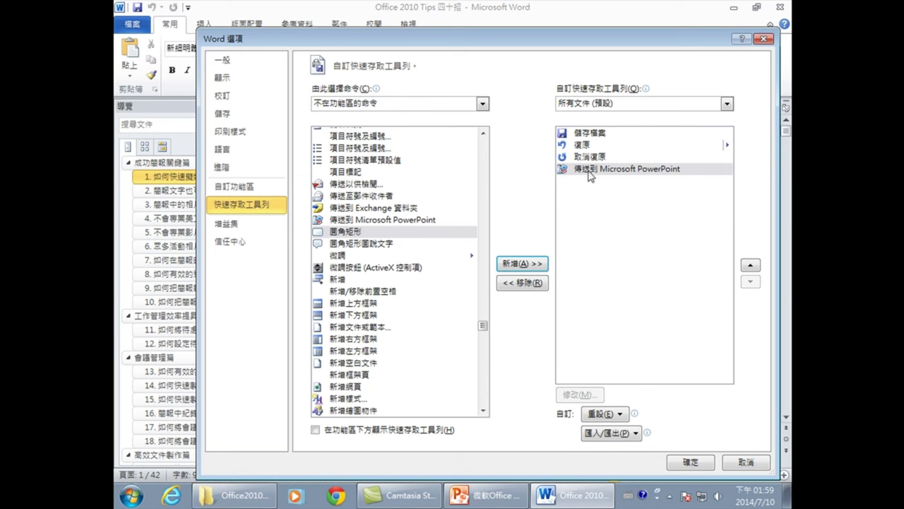
- Add Send to Microsoft PowerPoint to the Quick Access Toolbar and generate the seven-slide deck
left_click(694, 463)
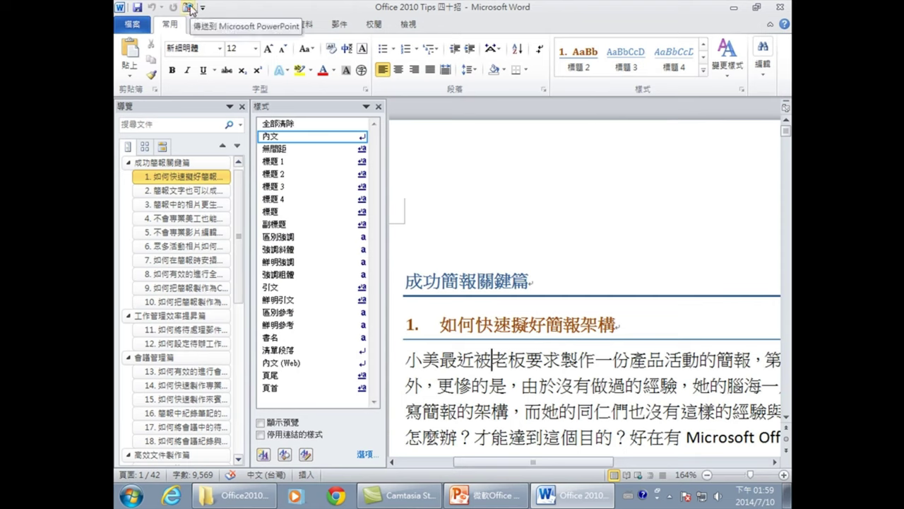
left_click(189, 8)
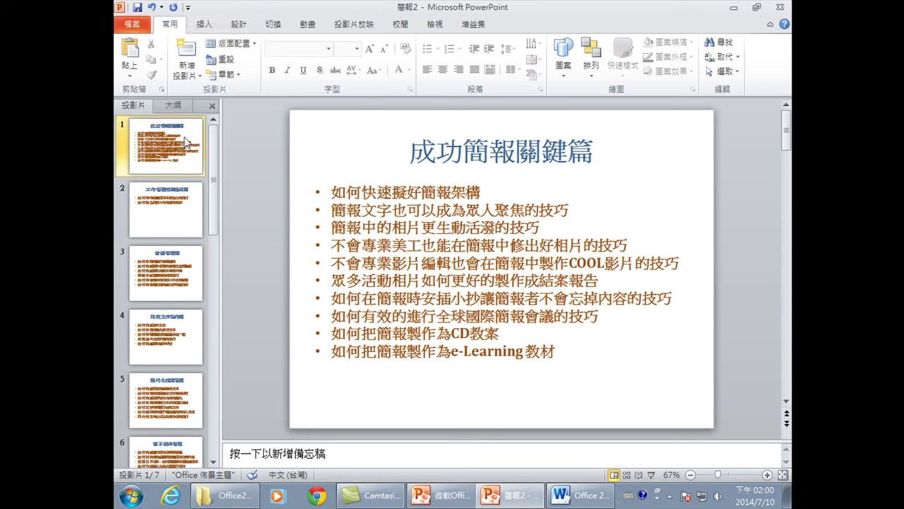
- Review slides 2–4, including 會議管理篇 and 高效文件製作篇, then switch back to Word
left_click(166, 212)
left_click(163, 290)
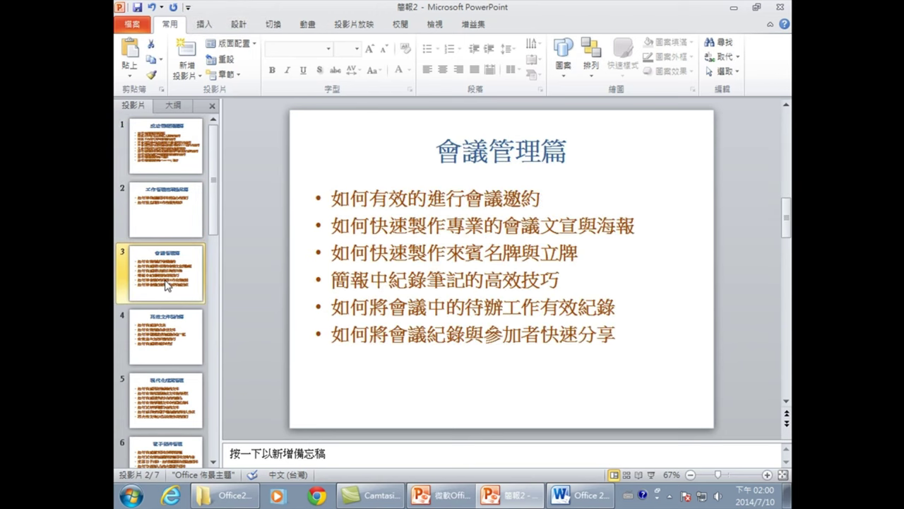
left_click(166, 328)
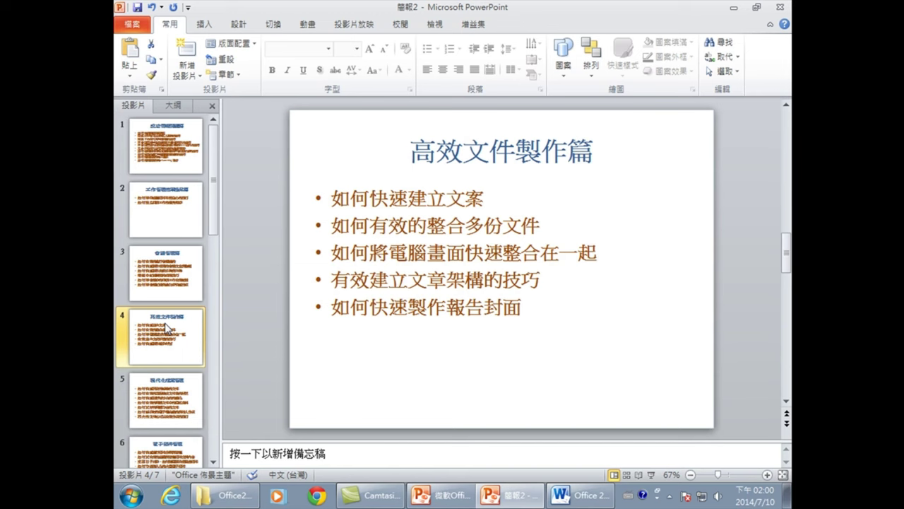
left_click(568, 494)
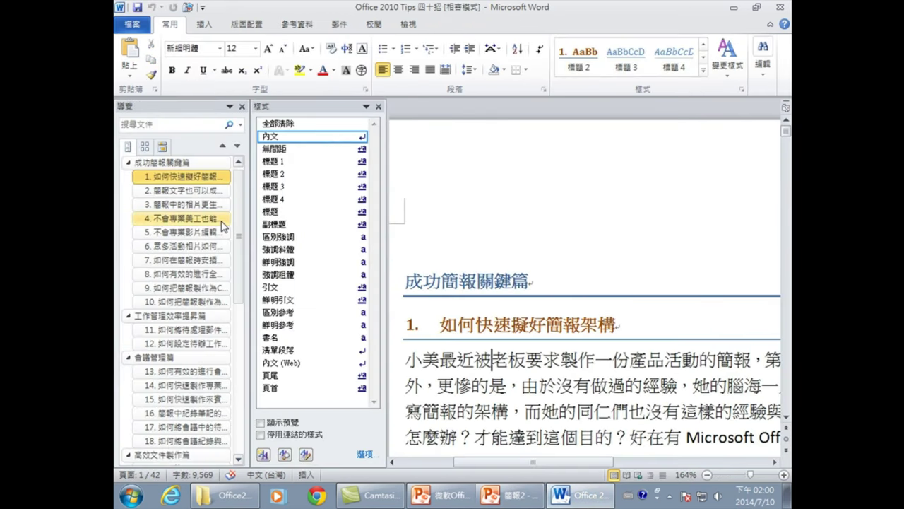